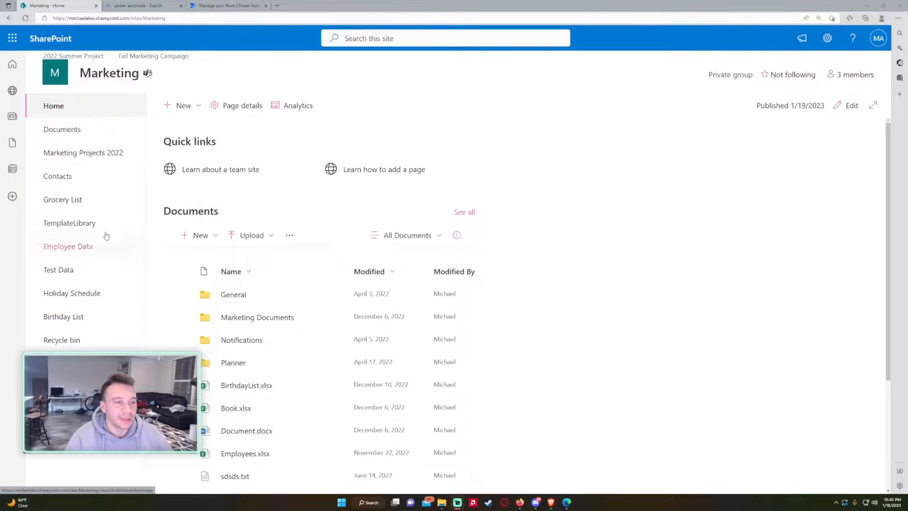
Step: Upload christmas list.txt and Test_Data.xlsx from the OneDrive Documents folder into the site's Documents library
click(96, 132)
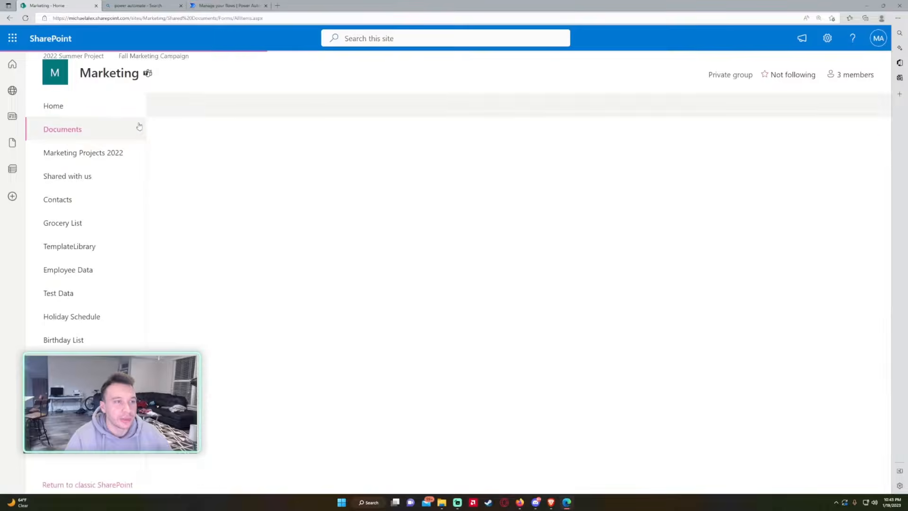
click(107, 156)
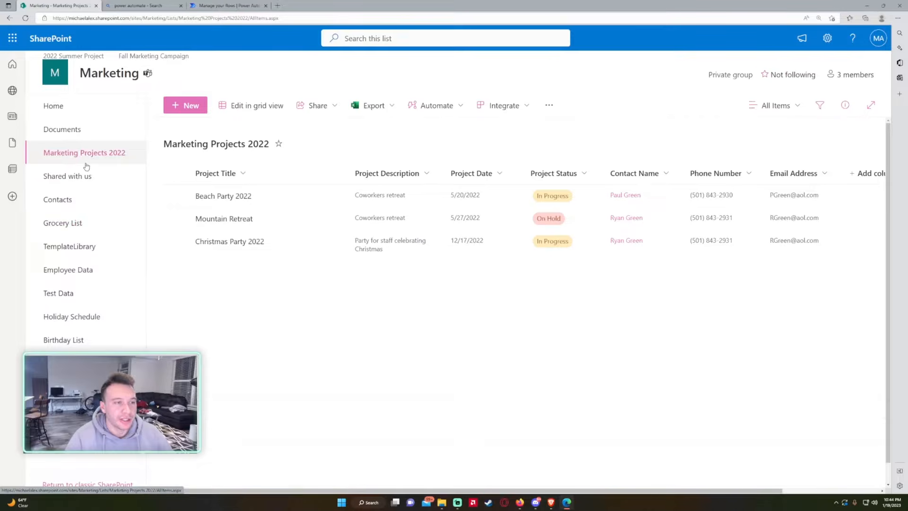
click(62, 129)
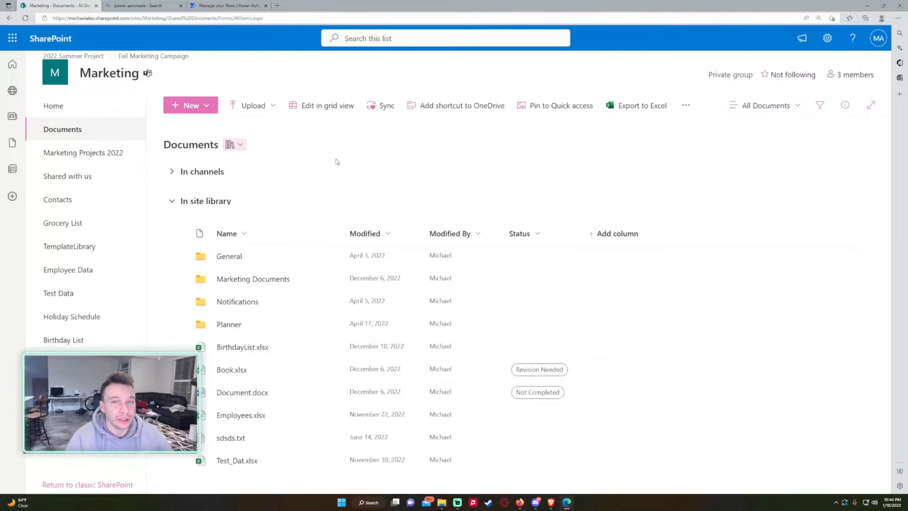
click(253, 105)
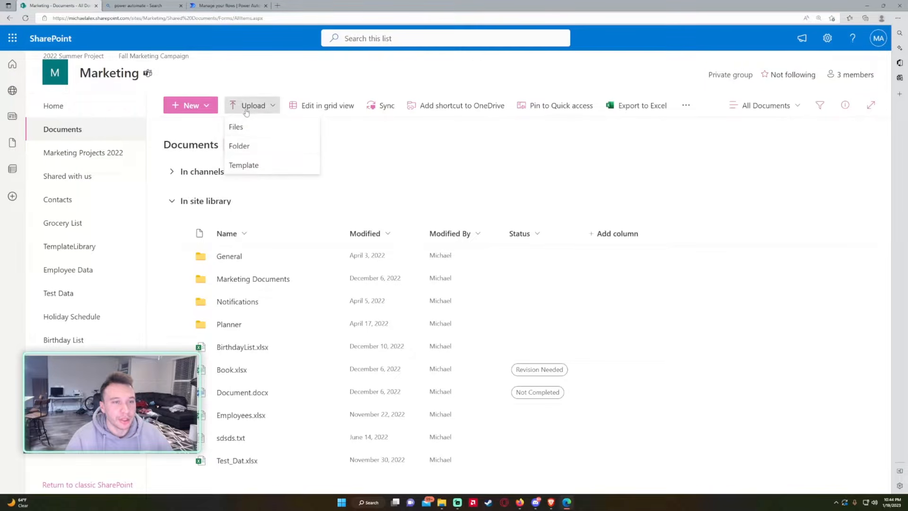
click(281, 132)
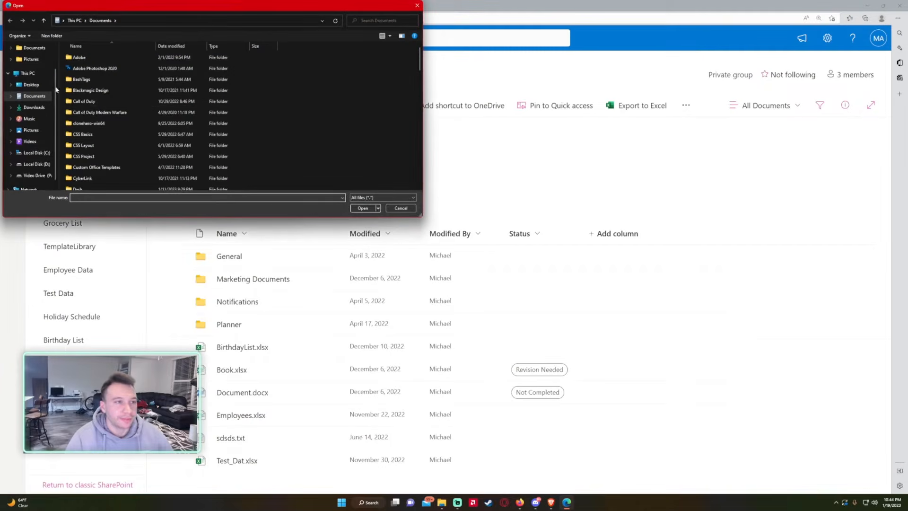
click(33, 48)
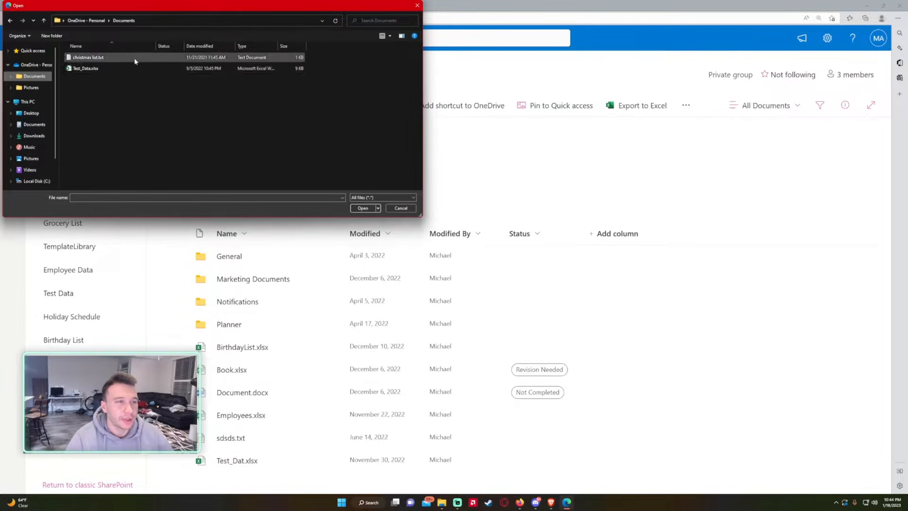
drag(152, 104, 126, 61)
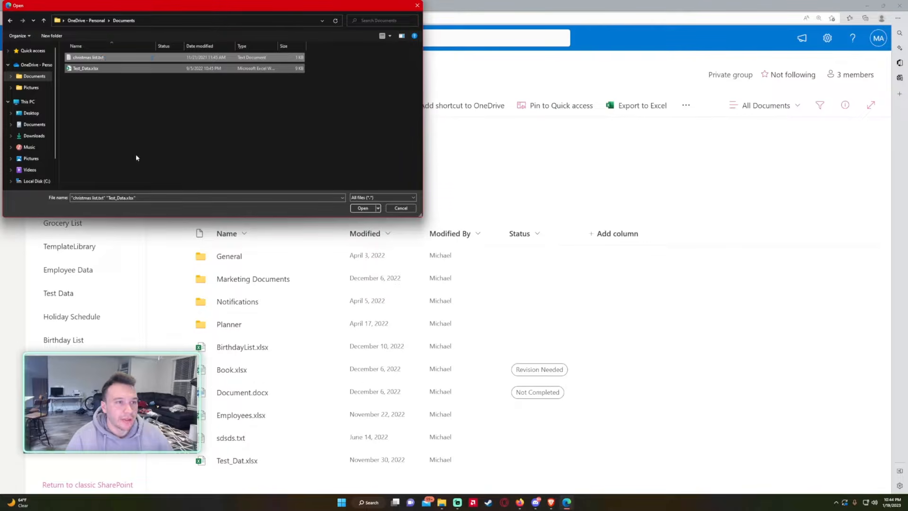
click(363, 208)
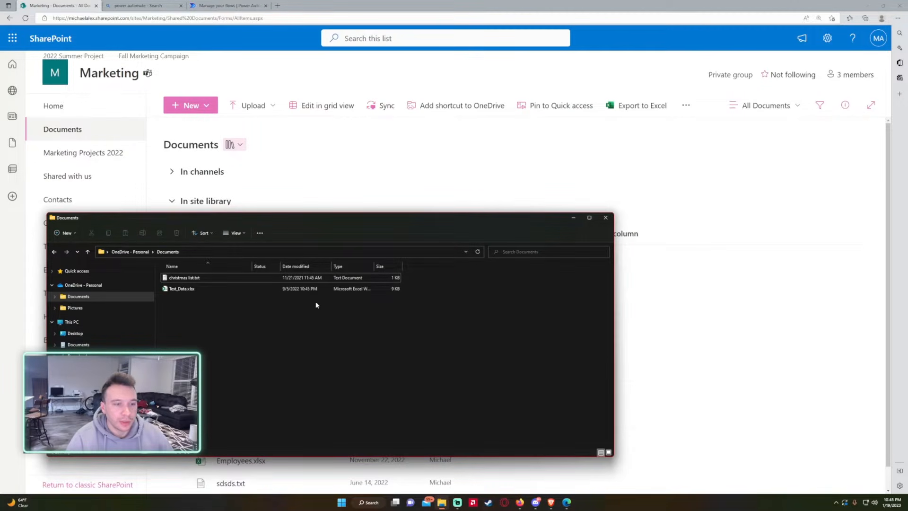
Step: Upload christmas list.txt and Test_Data.xlsx again straight from the File Explorer window, replacing the existing copies in the library
drag(276, 219, 615, 193)
drag(607, 293, 567, 256)
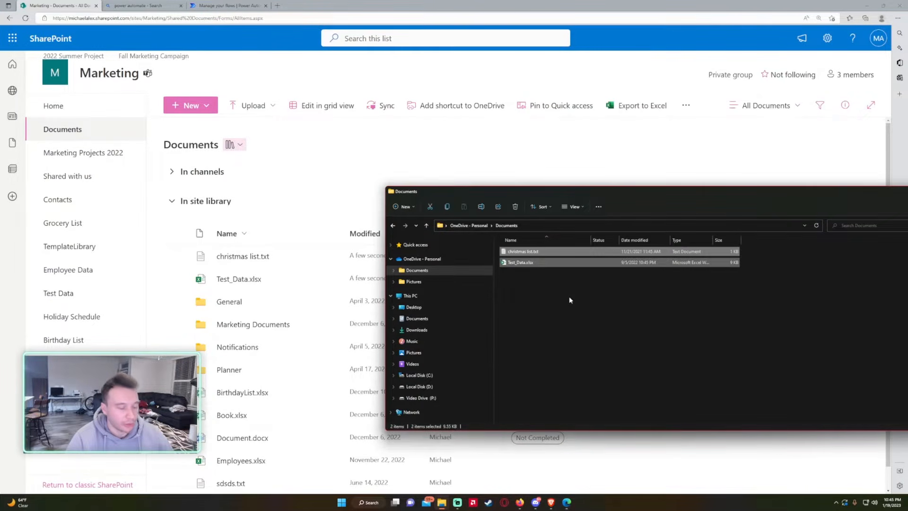
drag(570, 296, 264, 289)
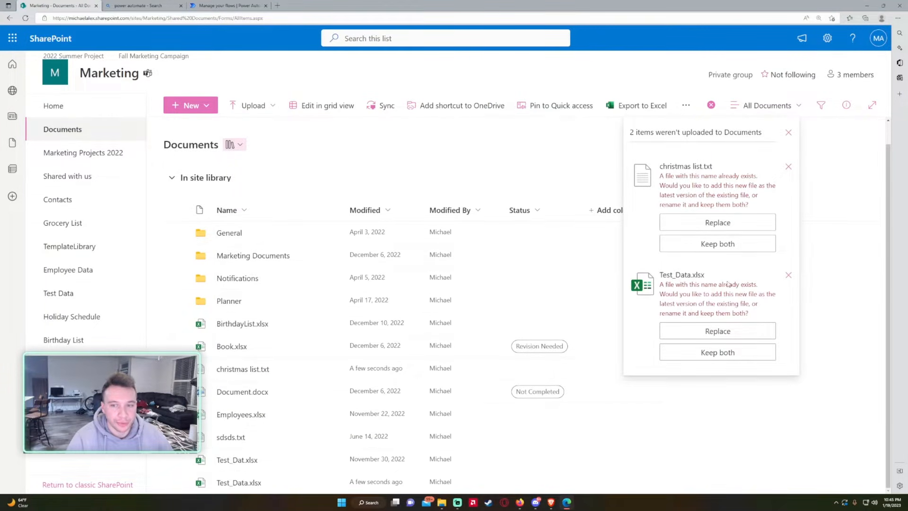
click(721, 222)
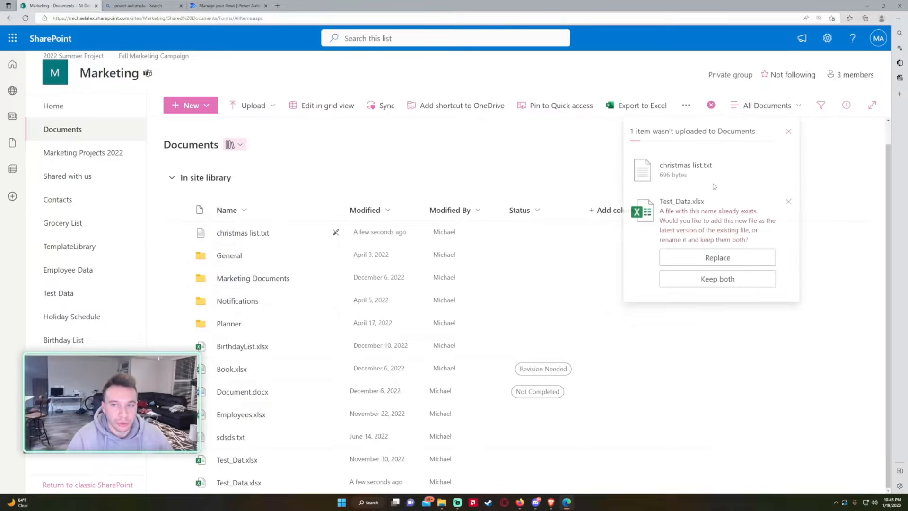
click(718, 257)
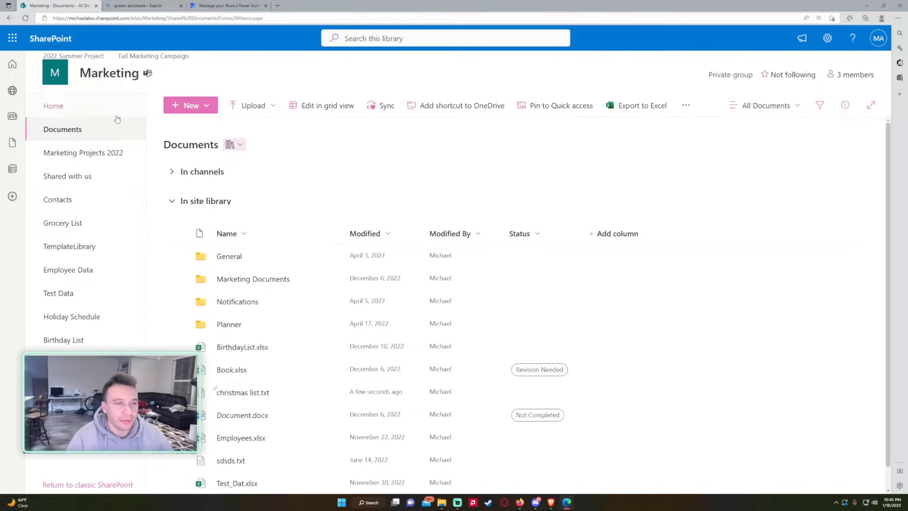
Step: Create a folder named Summer Project in the site's Documents library
click(95, 106)
click(132, 137)
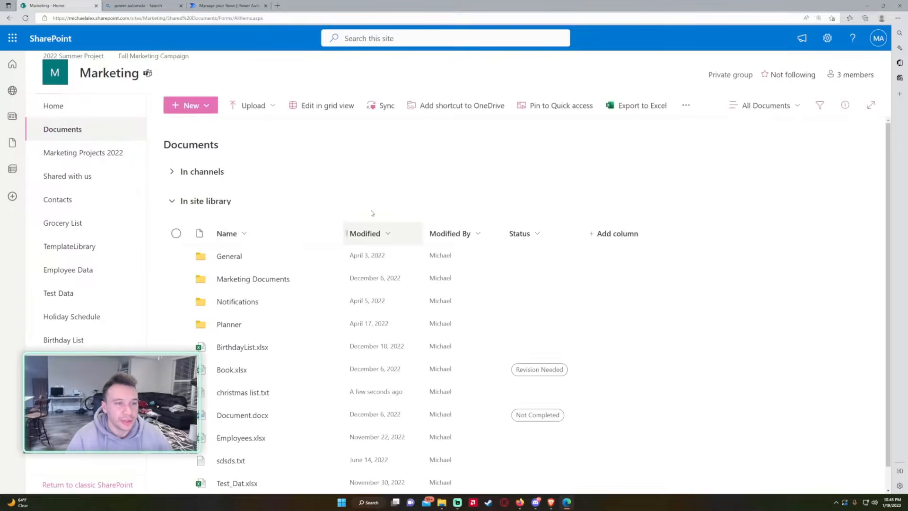
click(190, 105)
click(194, 126)
text(S)
key(BackSpace)
text(Summer P)
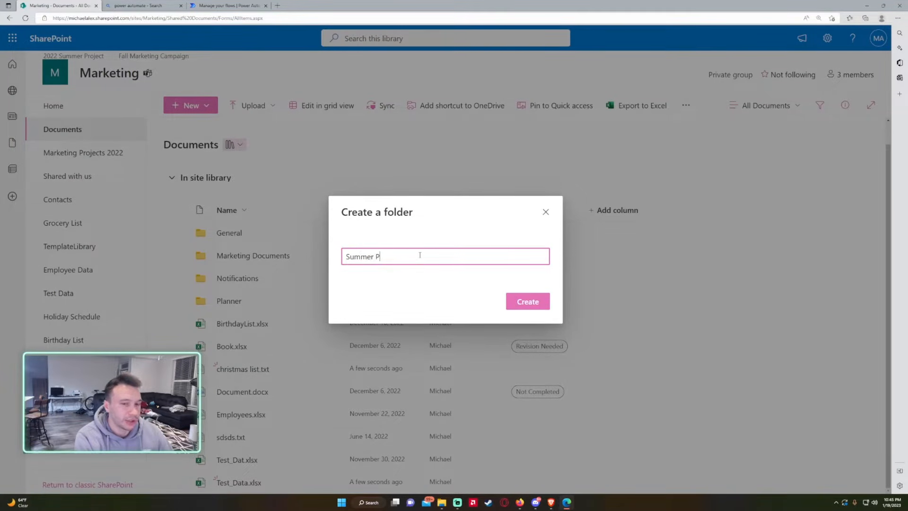
text(roject)
key(Return)
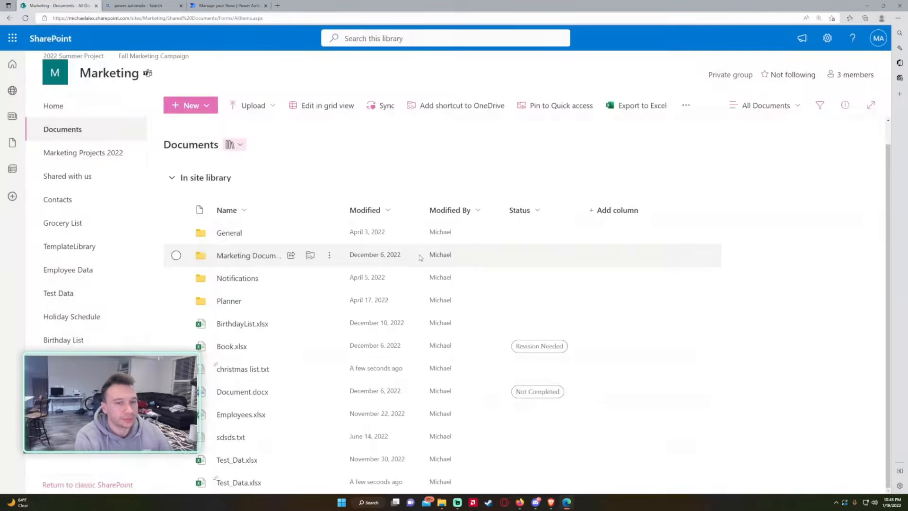
Step: Create another folder named Winter Project in the Documents library
click(213, 107)
click(192, 126)
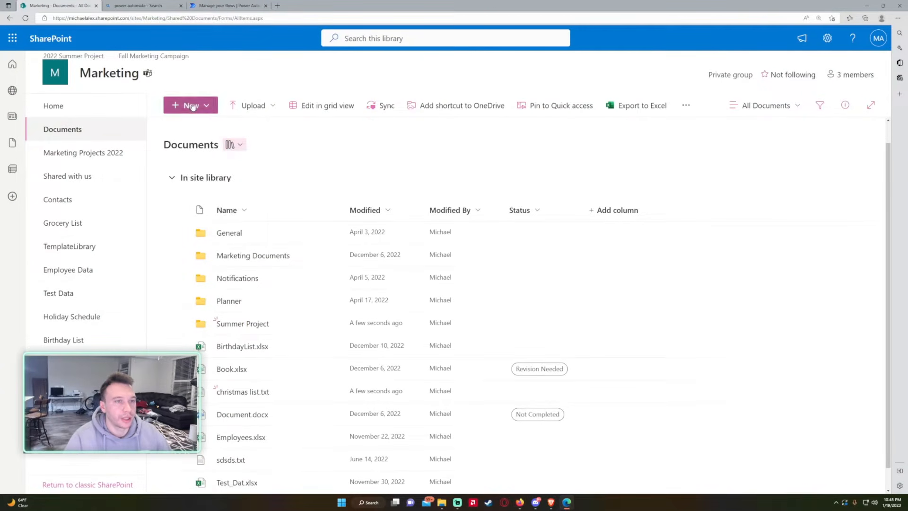
text(Winter Project)
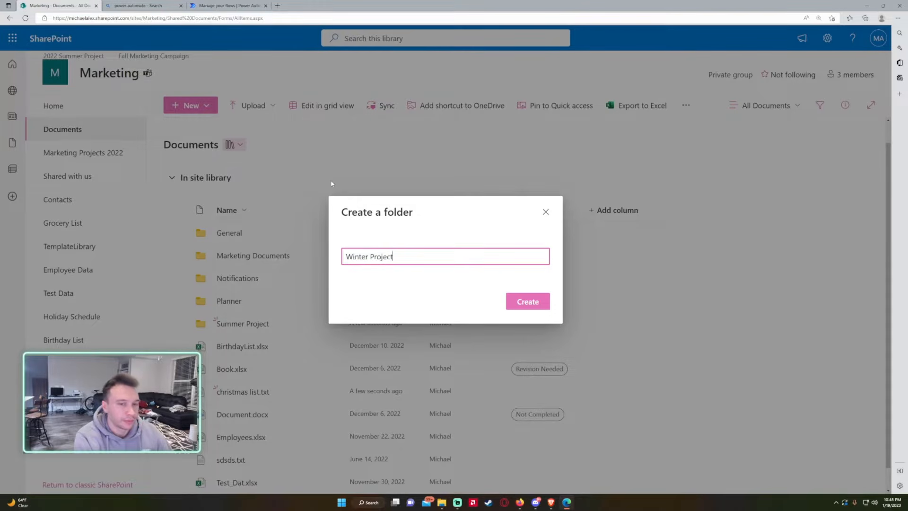
key(Return)
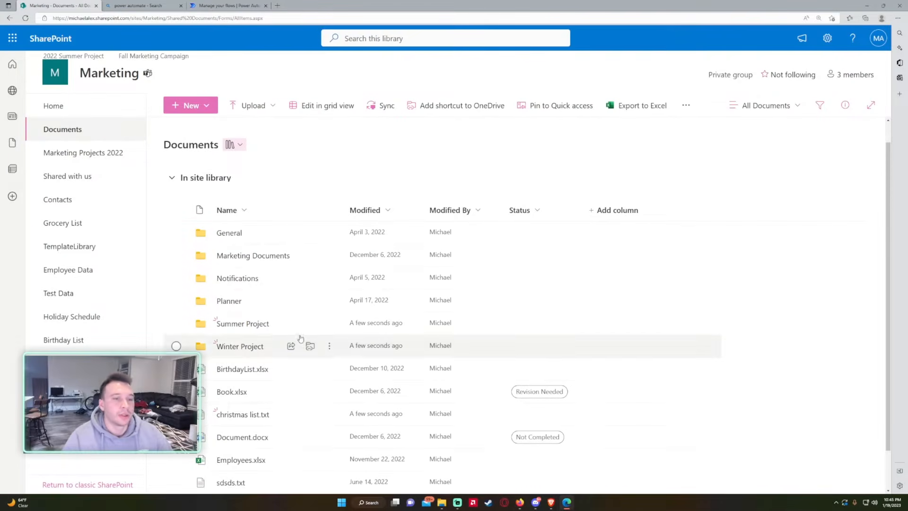
Step: Move BirthdayList.xlsx and Book.xlsx together into the Summer Project folder
click(285, 390)
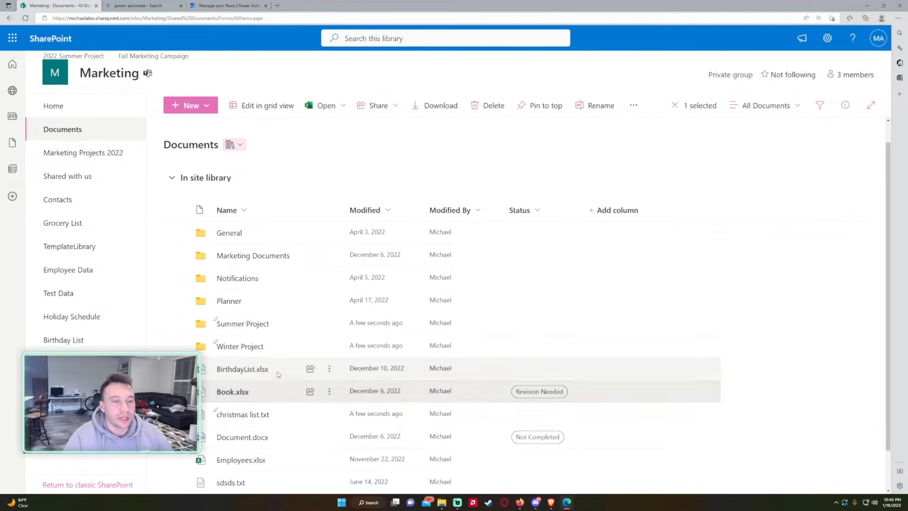
click(277, 375)
click(176, 391)
drag(243, 369, 251, 324)
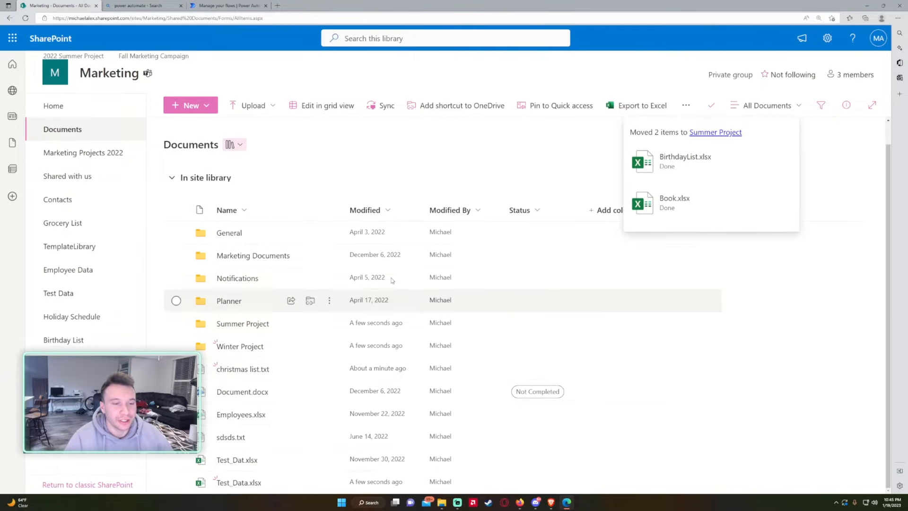
Step: From the site home, create a document library named Summer Project 2023 with the description Marketing Project, left out of the site navigation
click(114, 110)
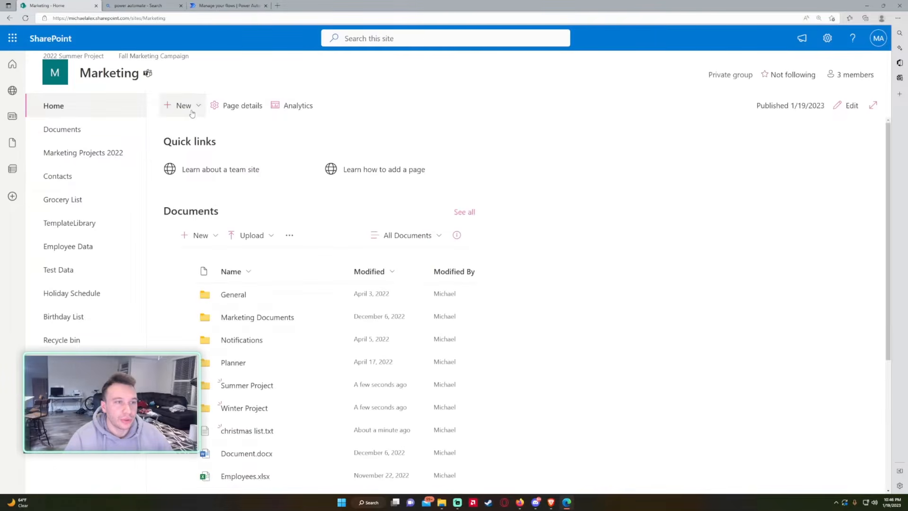
click(192, 108)
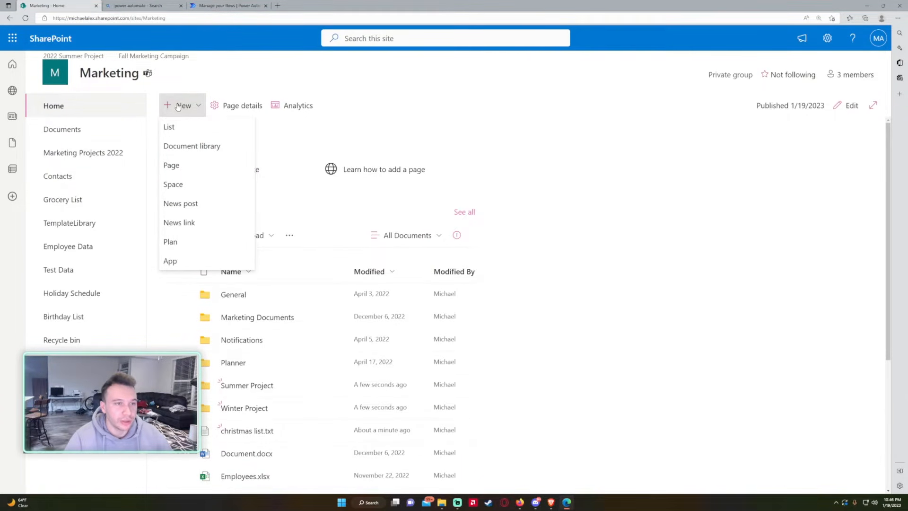
click(214, 151)
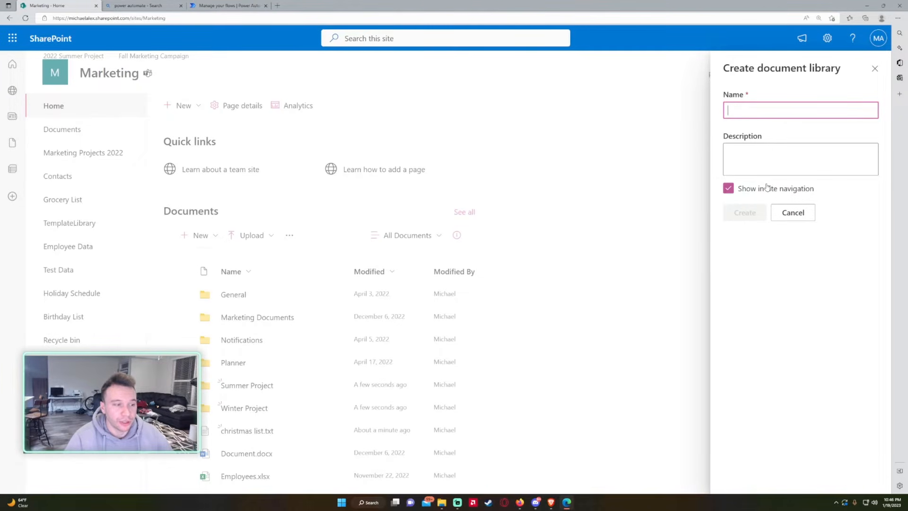
text(Summer Project 2023)
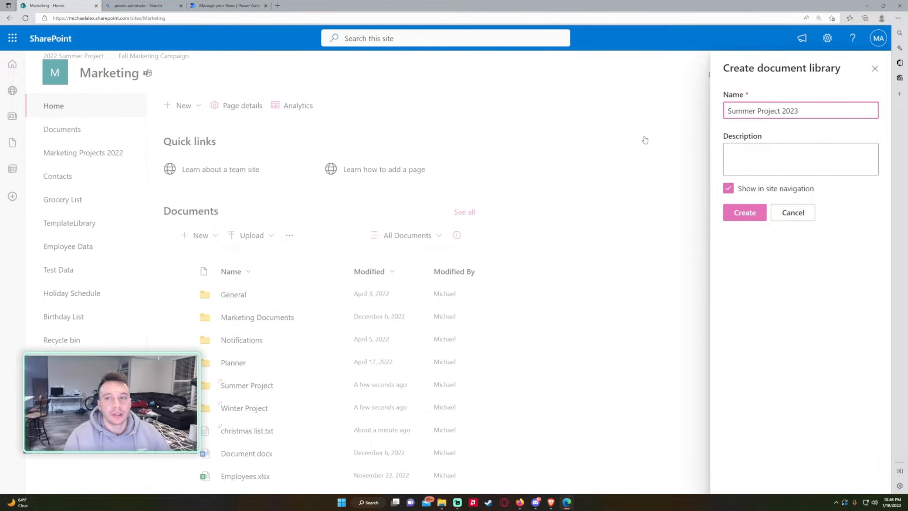
click(776, 158)
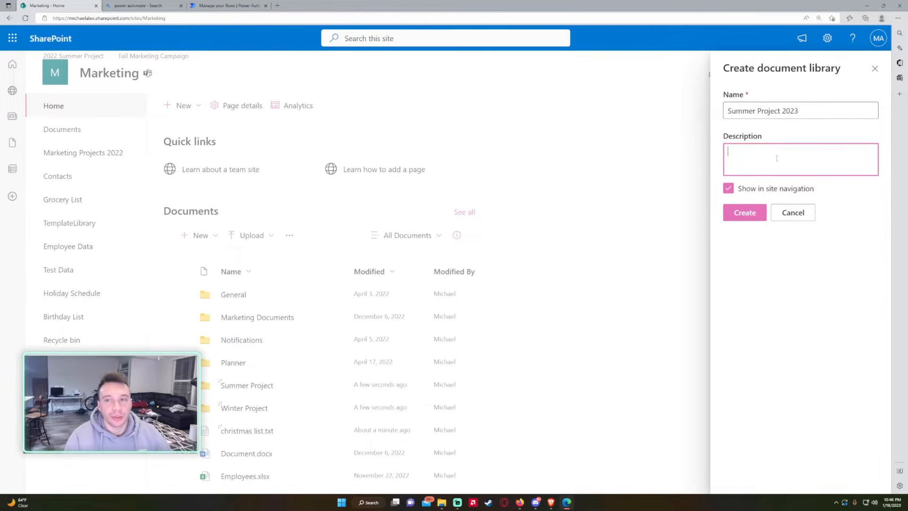
text(Marketing Pr)
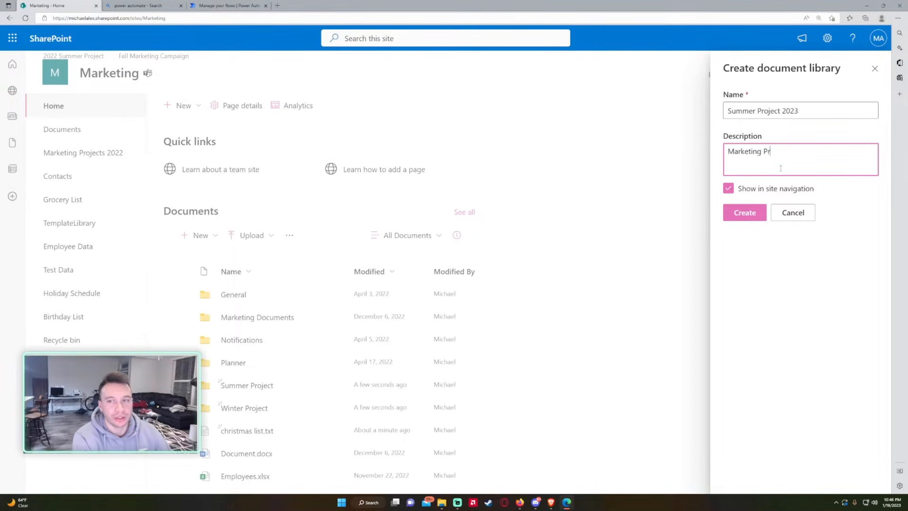
text(ojke)
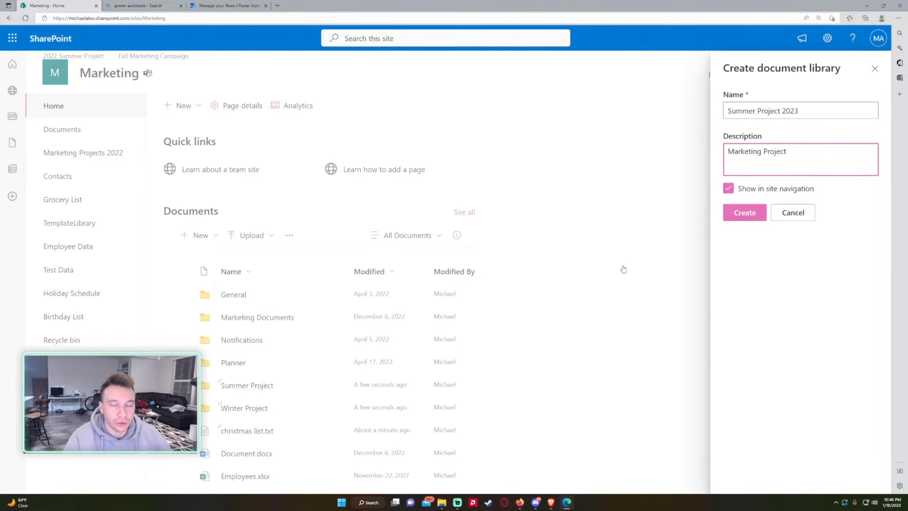
click(758, 190)
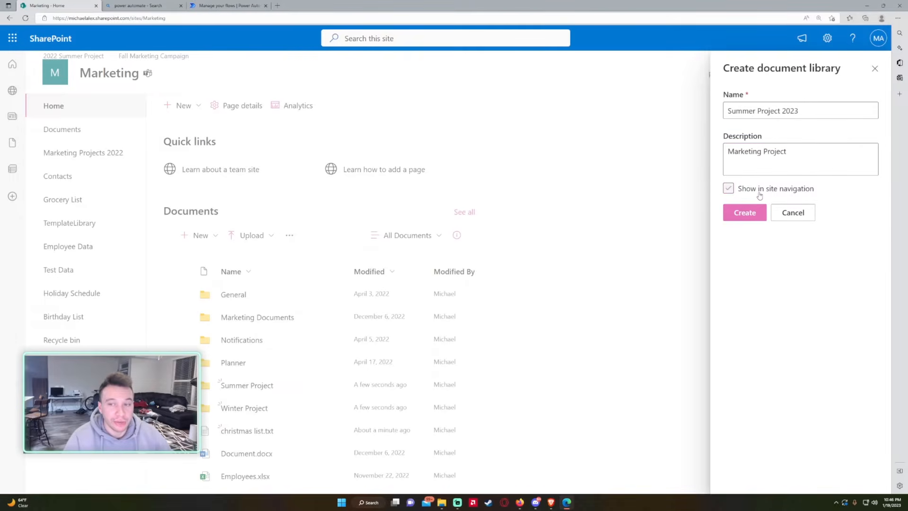
click(741, 215)
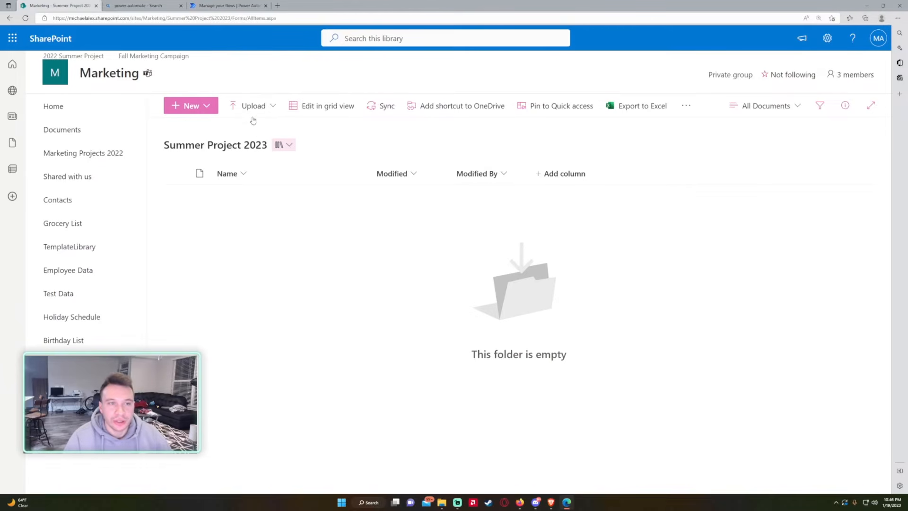
Step: Create a folder named Employees in the Summer Project 2023 library
click(262, 105)
click(190, 106)
click(194, 125)
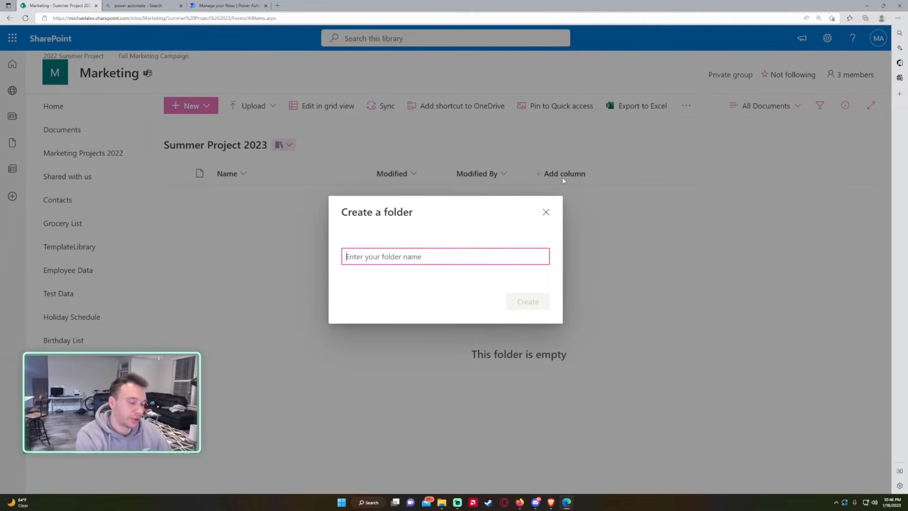
text(Employee)
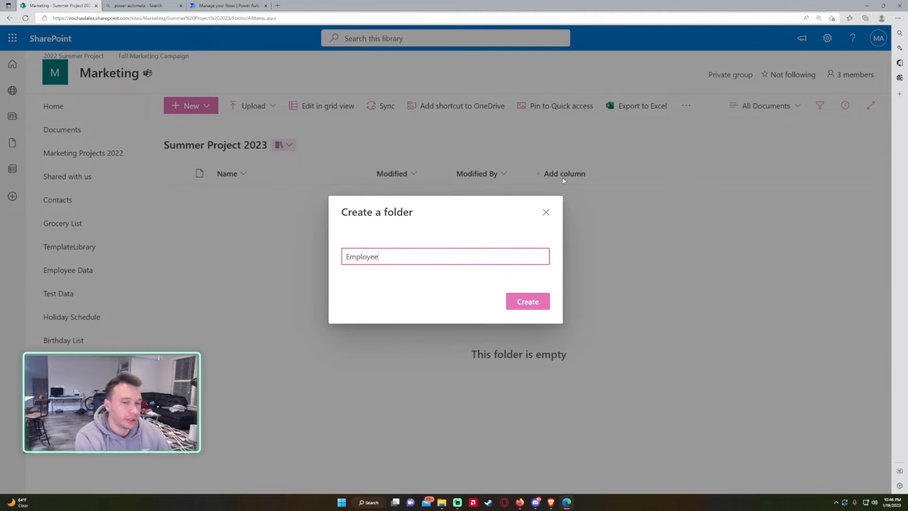
text(s)
key(Return)
Step: Add a folder named Rough Draft to the Summer Project 2023 library
click(196, 108)
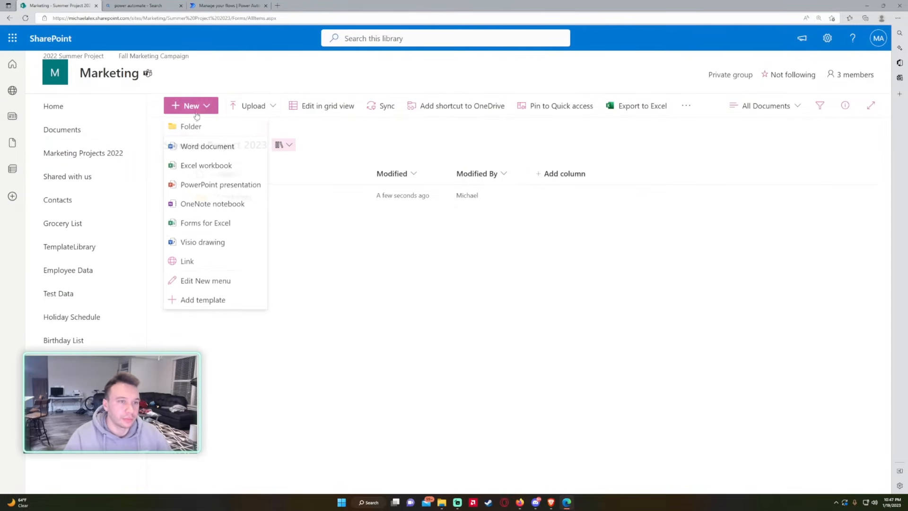
click(195, 126)
text(Rough Draft)
key(Return)
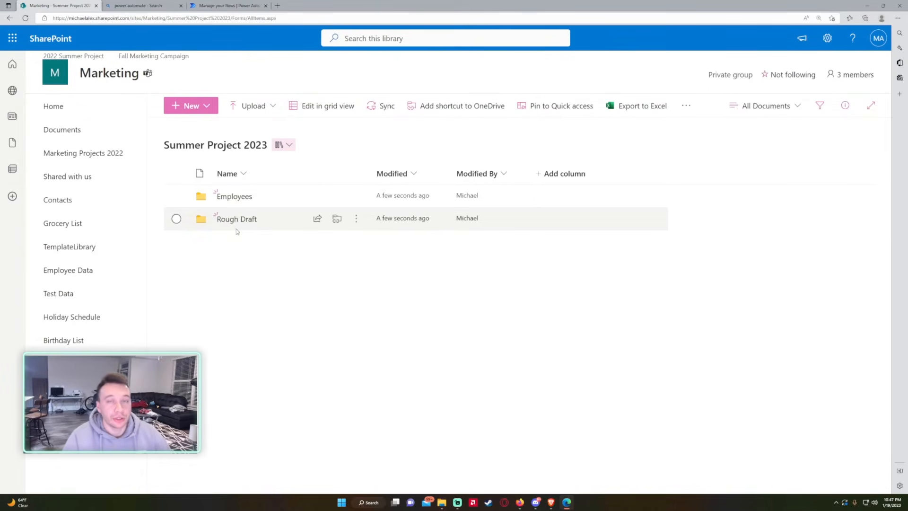
Step: Look through the site contents and open the 2022 Summer Plans document library from there
click(826, 39)
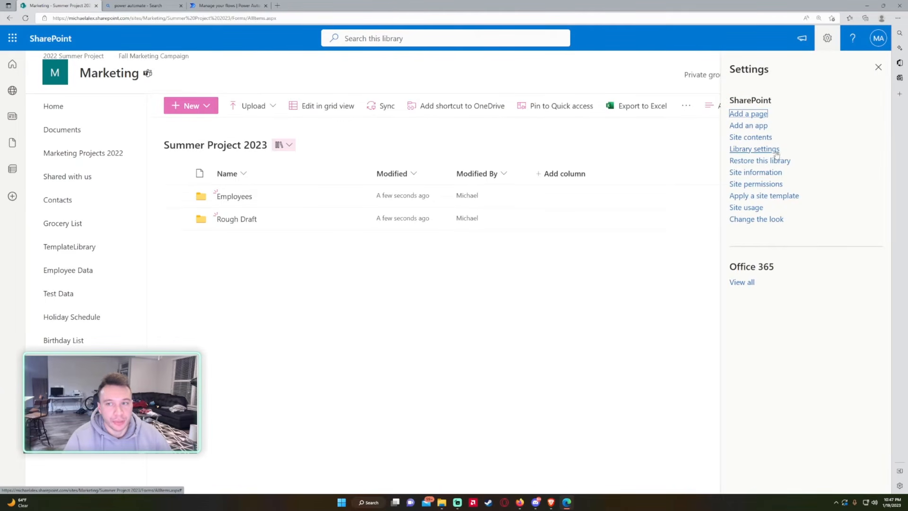
click(758, 138)
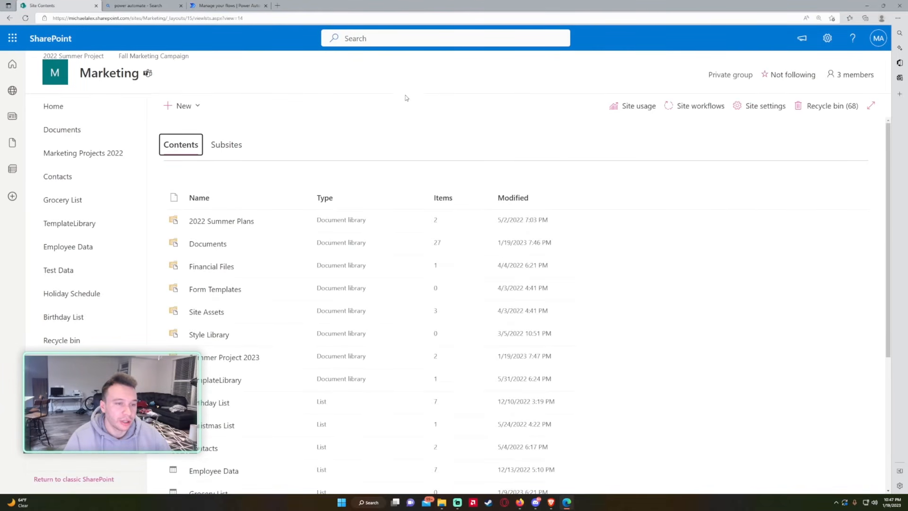
scroll(398, 142, down, 5)
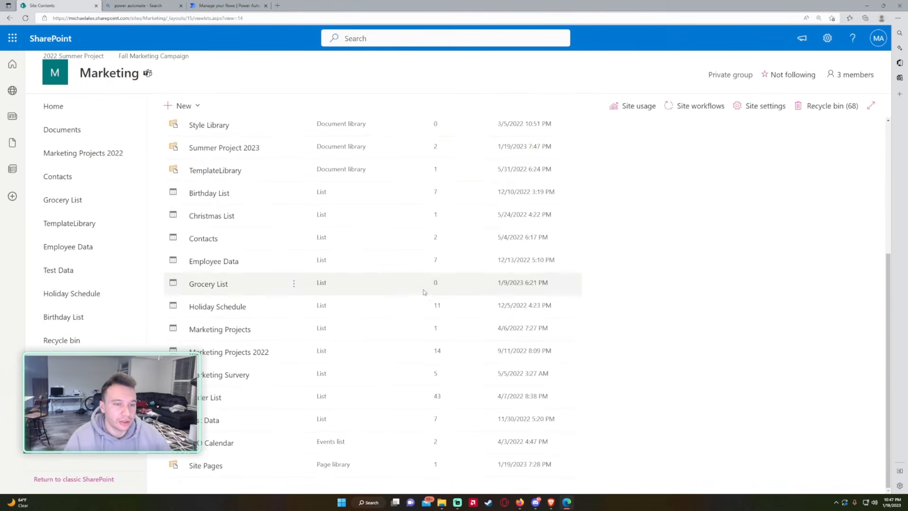
scroll(417, 285, up, 5)
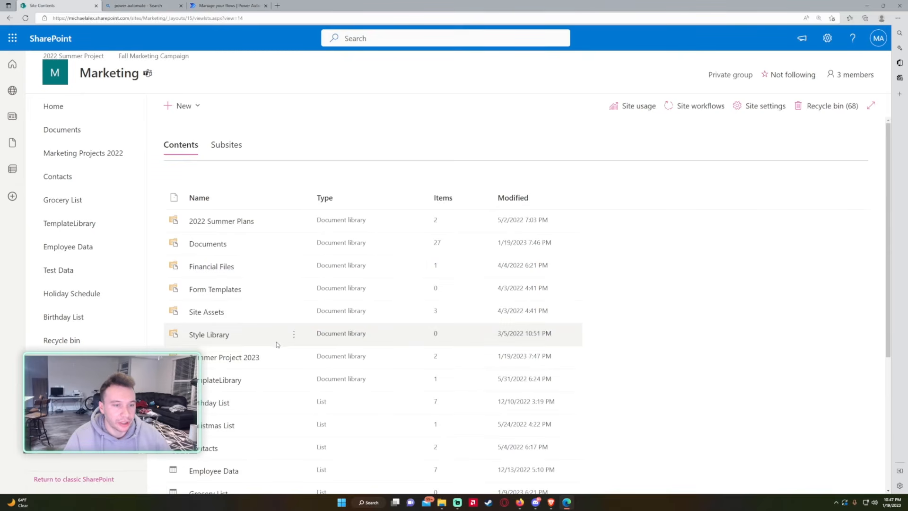
click(247, 226)
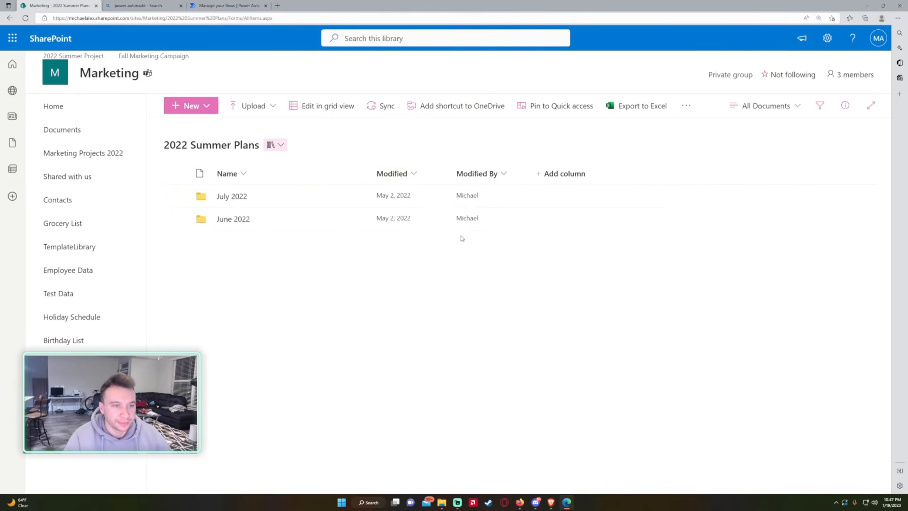